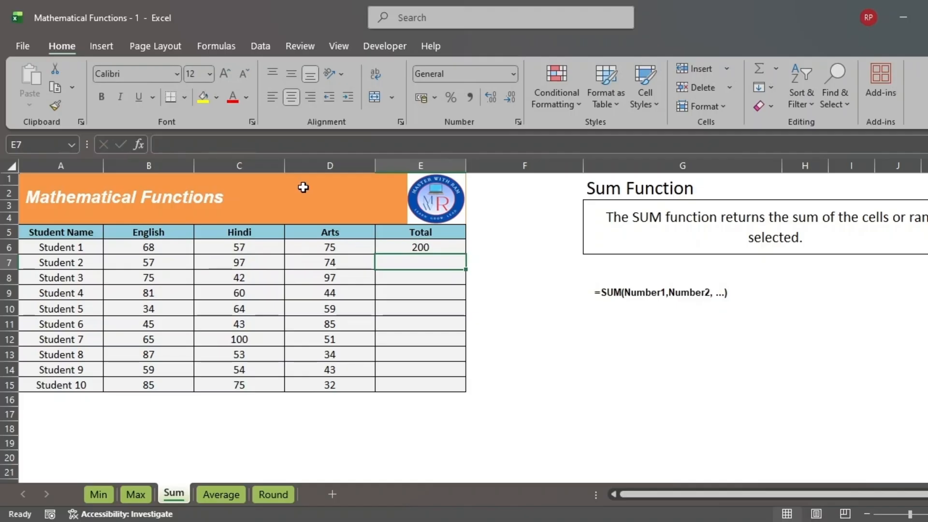
- Replace Student 1's total in E6 with =SUM(B6:D6) and fill the formula down to E15
{"action": "key", "text": "Up"}
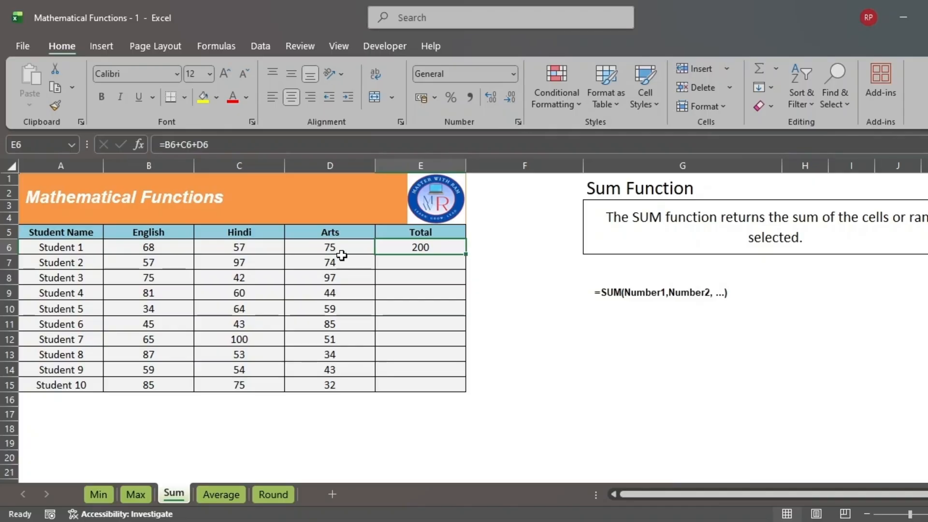
{"action": "type", "text": "="}
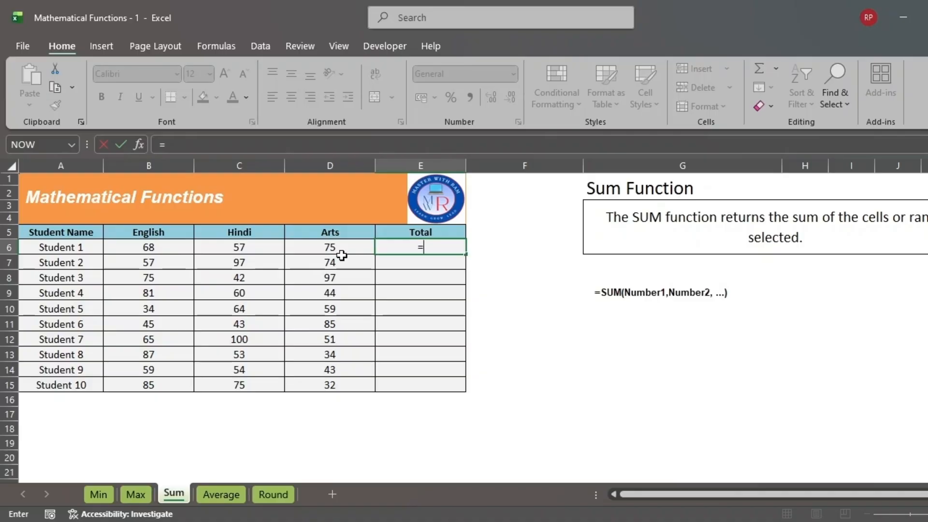
{"action": "type", "text": "sum"}
{"action": "key", "text": "Tab"}
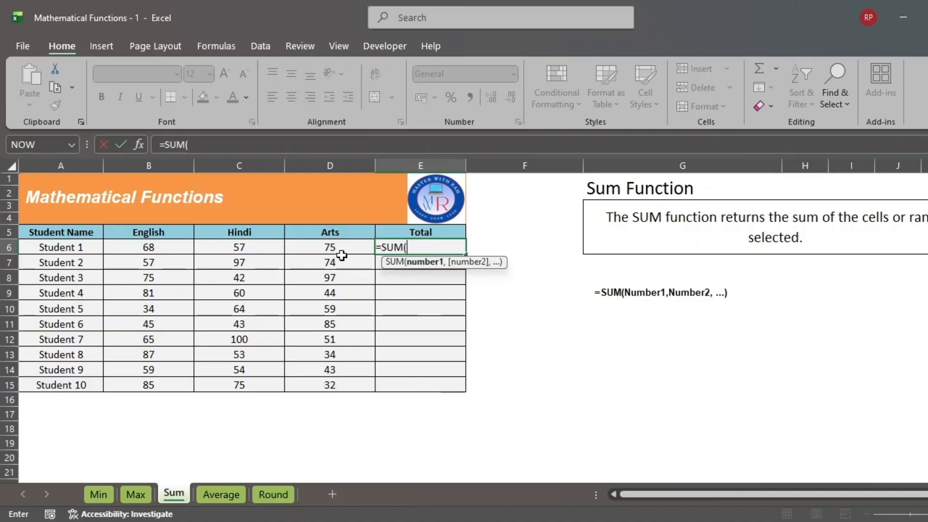
{"action": "left_click", "coordinate": [140, 248]}
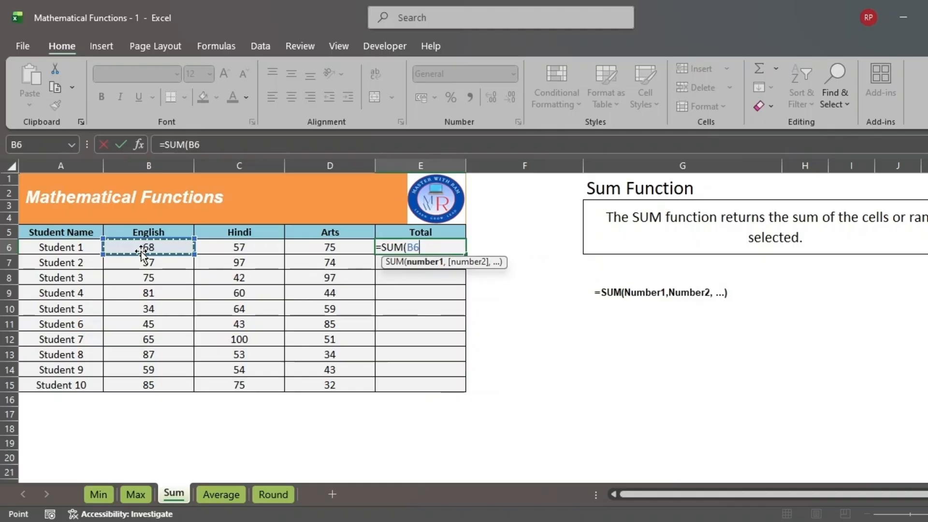
{"action": "key", "text": "shift+Right"}
{"action": "key", "text": "shift+Right"}
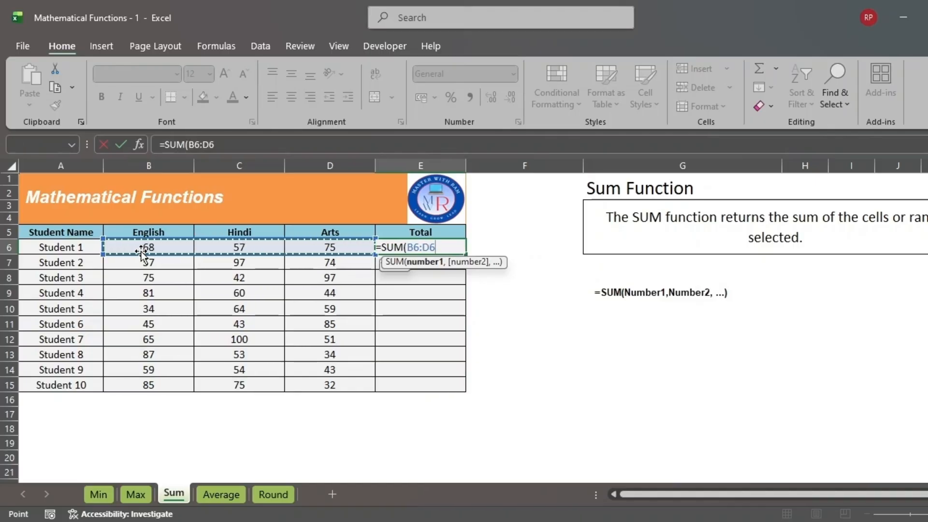
{"action": "key", "text": "ctrl+Return"}
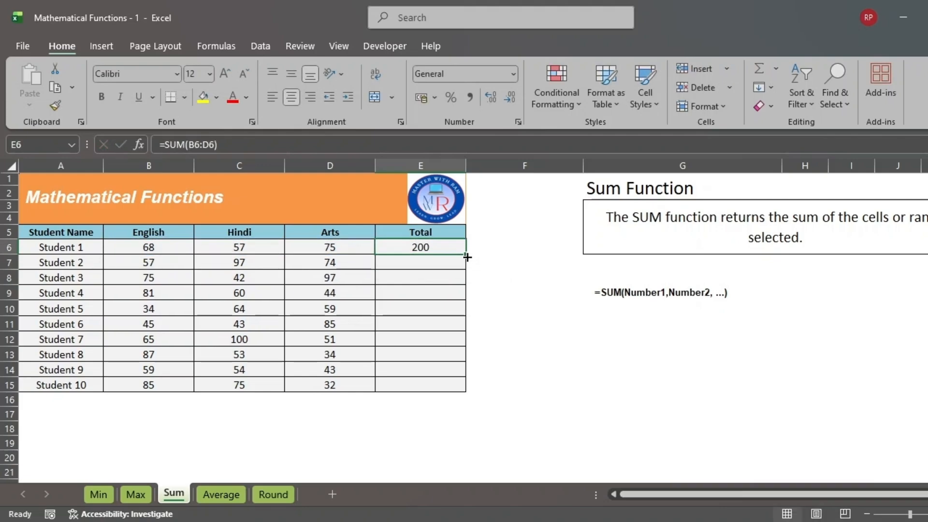
{"action": "double_click", "coordinate": [467, 257]}
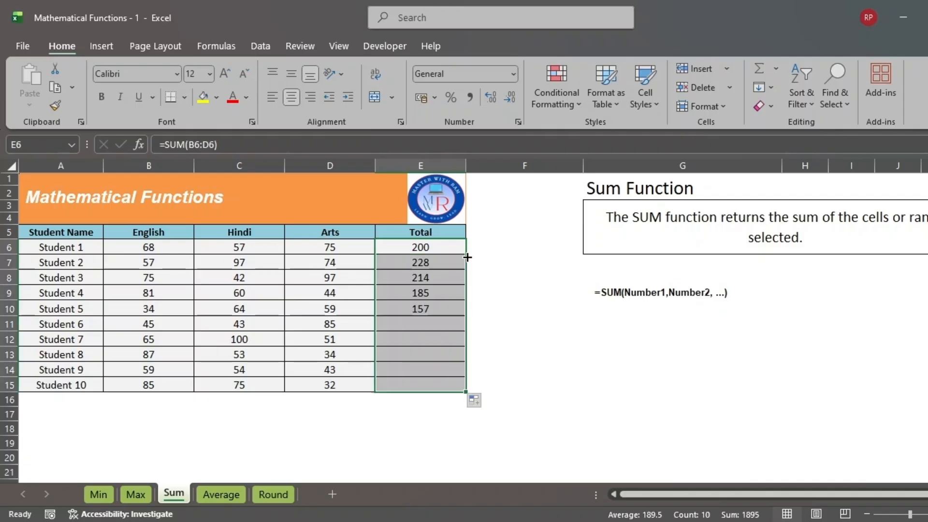
- Check the filled SUM formulas in the Total column from Student 2 to Student 10
{"action": "left_click", "coordinate": [425, 263]}
{"action": "key", "text": "Down"}
{"action": "key", "text": "Down"}
{"action": "key", "text": "Down"}
{"action": "key", "text": "Down"}
{"action": "key", "text": "Down"}
{"action": "key", "text": "Down"}
{"action": "key", "text": "Down"}
{"action": "key", "text": "Down"}
{"action": "key", "text": "Down"}
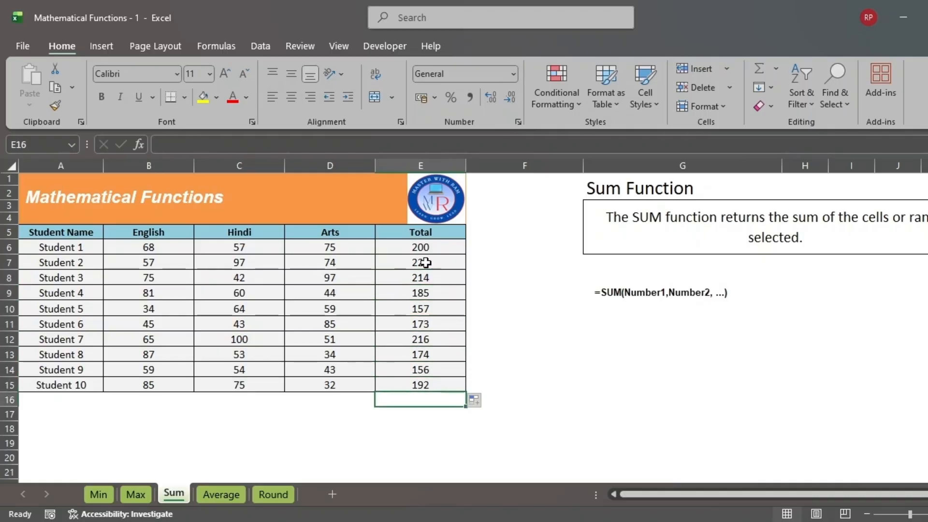
{"action": "key", "text": "Up"}
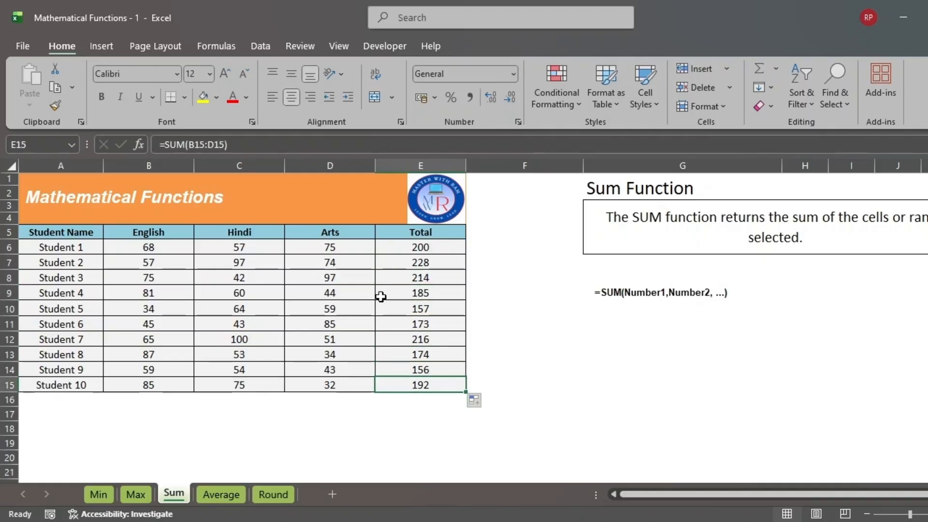
- Open the Average sheet and select Student 1's average cell, E6, after looking over the marks in row 6
{"action": "left_click", "coordinate": [223, 495]}
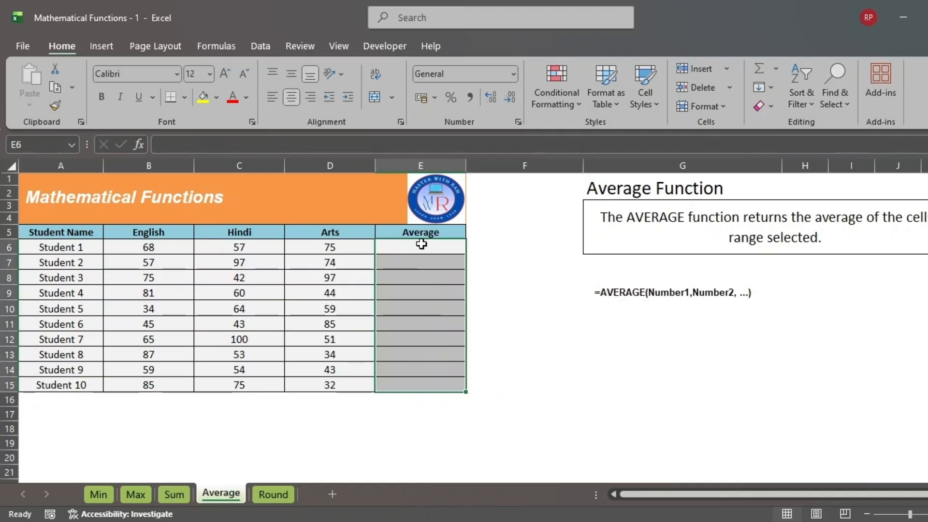
{"action": "left_click", "coordinate": [420, 247]}
{"action": "key", "text": "Left"}
{"action": "key", "text": "Left"}
{"action": "key", "text": "Left"}
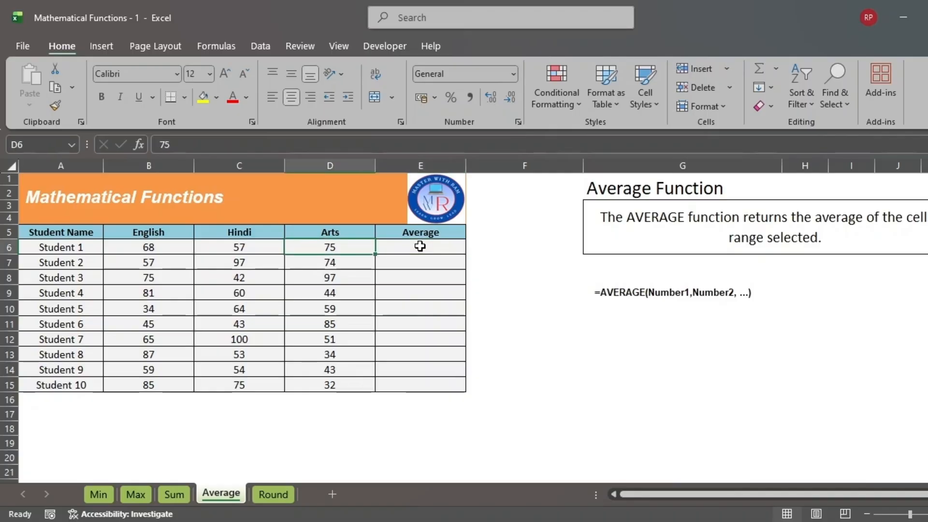
{"action": "key", "text": "Right"}
{"action": "key", "text": "Right"}
{"action": "key", "text": "Right"}
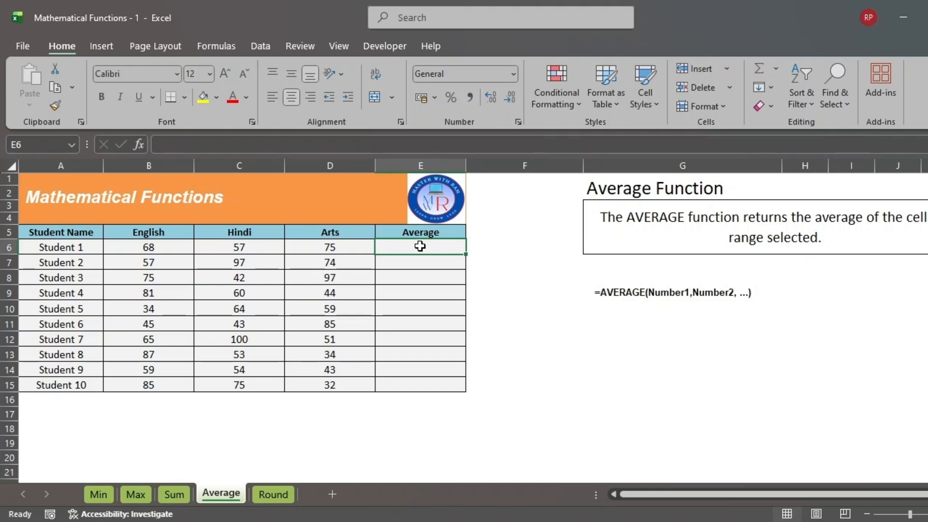
{"action": "type", "text": "=ave"}
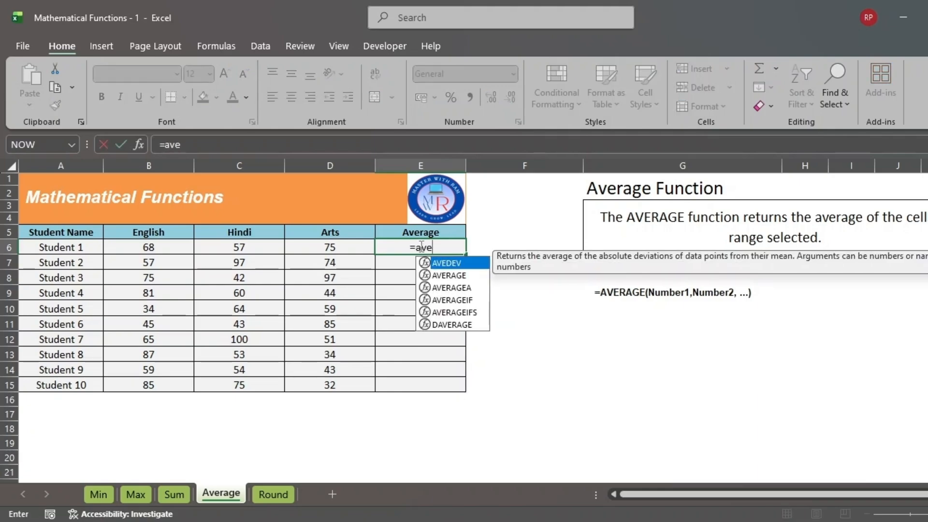
{"action": "key", "text": "Down"}
{"action": "key", "text": "Return"}
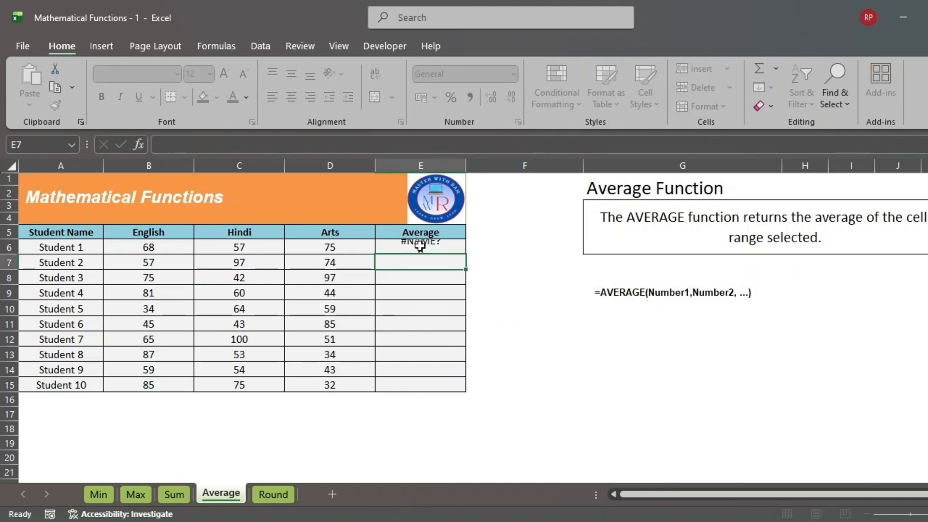
- Calculate Student 1's average in E6 with =AVERAGE(B6:D6) and fill the formula down to E15
{"action": "left_click", "coordinate": [420, 246]}
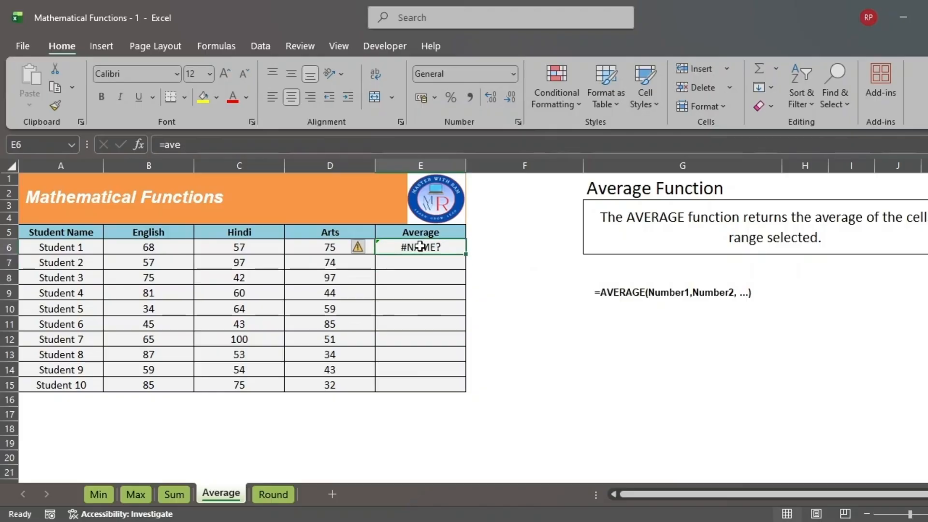
{"action": "type", "text": "=aver"}
{"action": "key", "text": "Tab"}
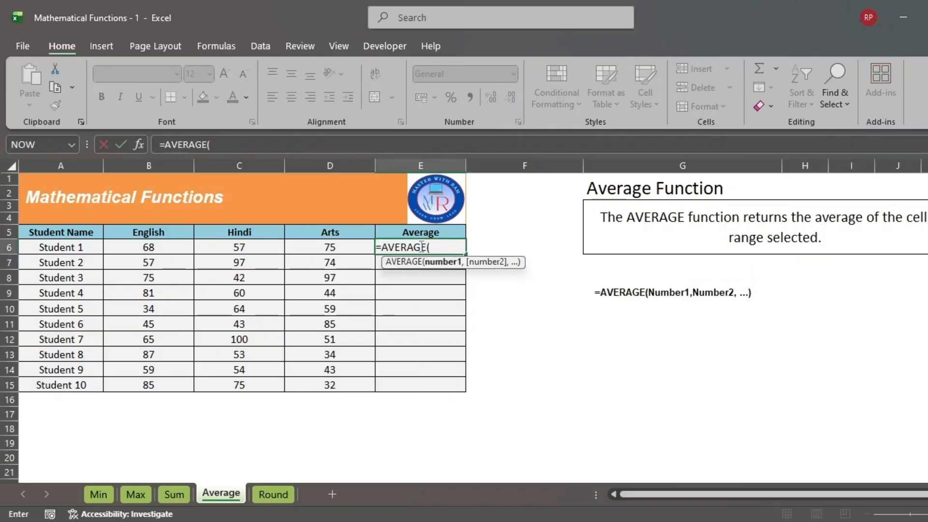
{"action": "left_click", "coordinate": [166, 247]}
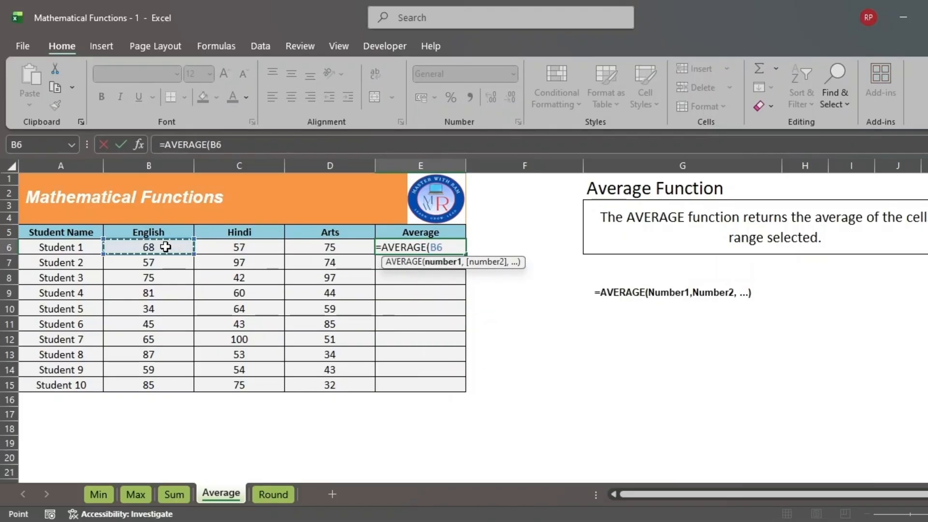
{"action": "key", "text": "shift+Right"}
{"action": "key", "text": "shift+Right"}
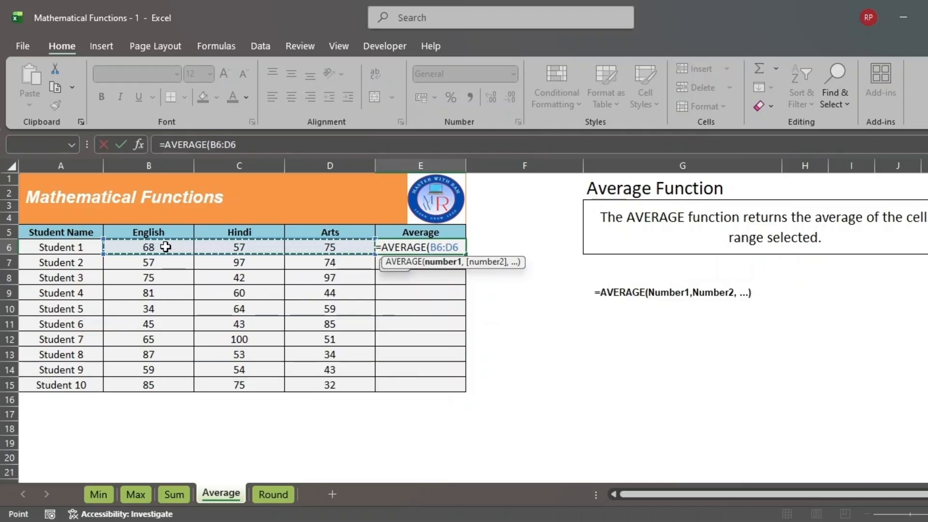
{"action": "type", "text": ")"}
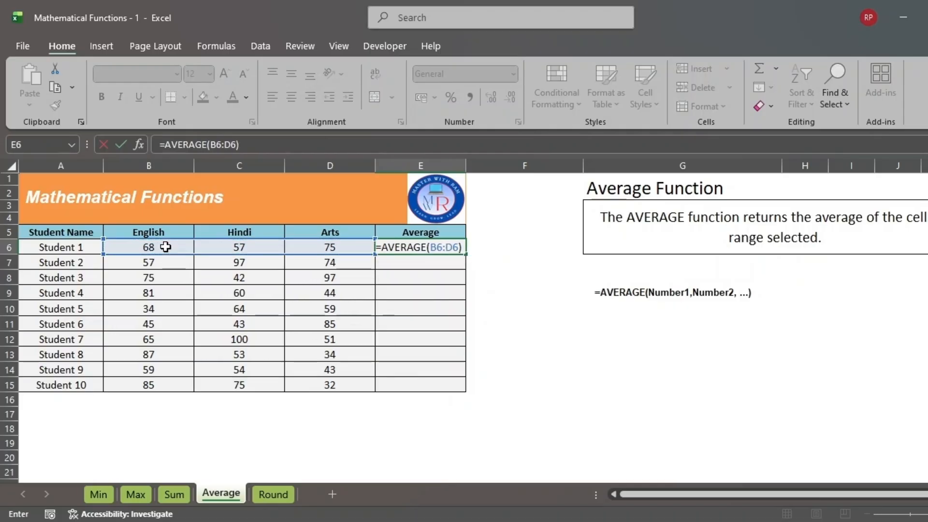
{"action": "key", "text": "Return"}
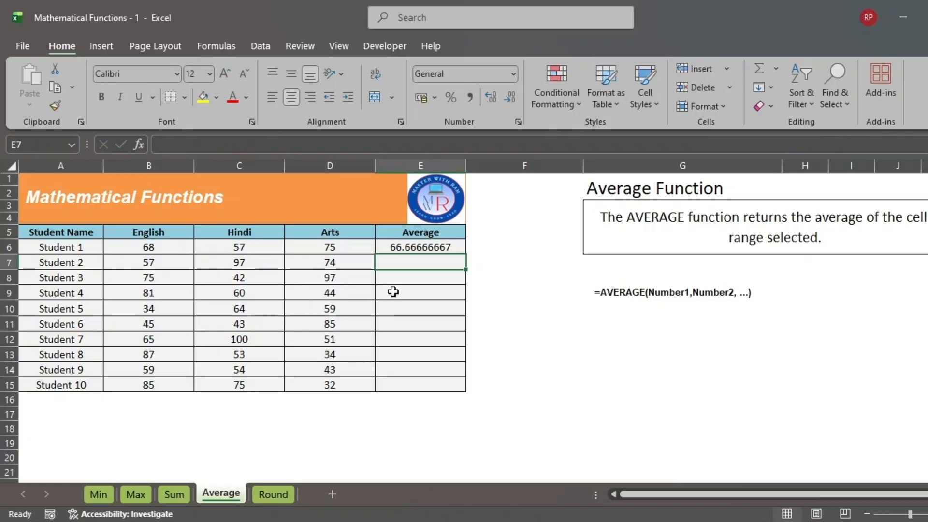
{"action": "left_click", "coordinate": [424, 247]}
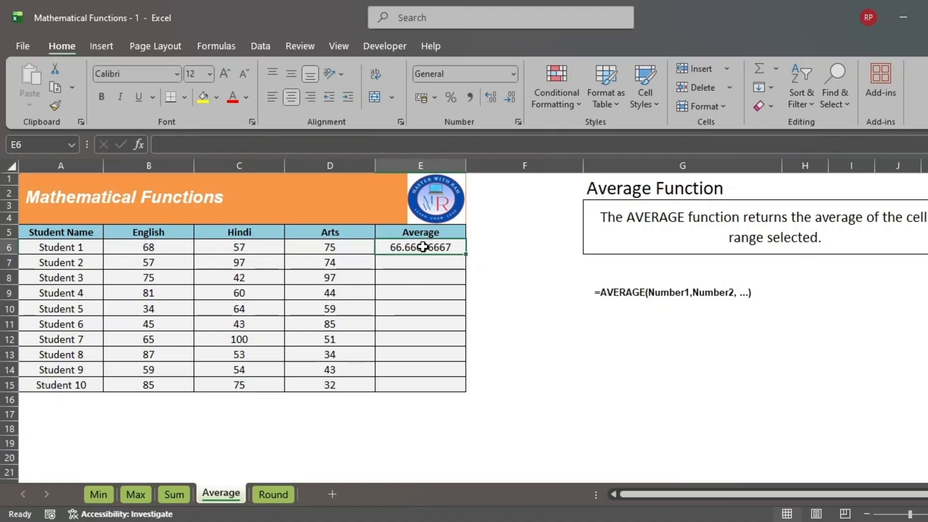
{"action": "double_click", "coordinate": [467, 255]}
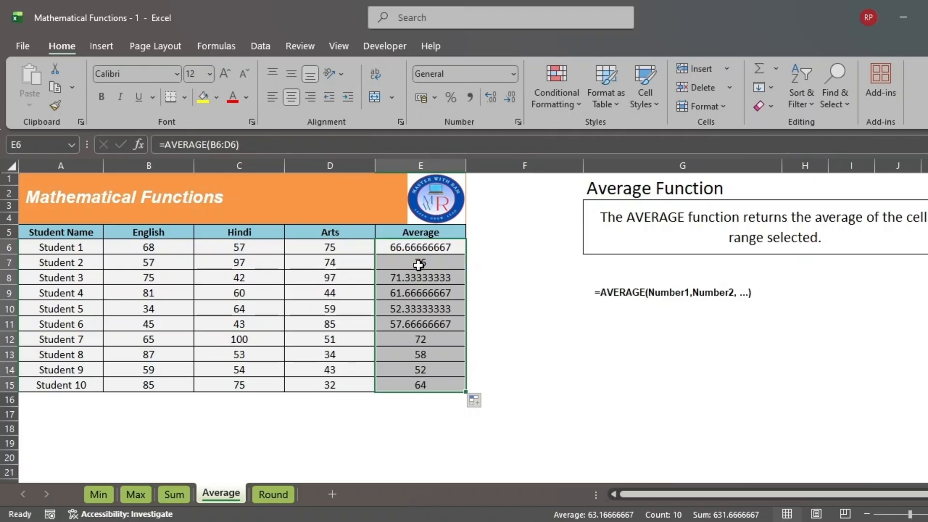
- Check the filled AVERAGE formulas and their decimals in the Average column below Student 1
{"action": "left_click", "coordinate": [404, 263]}
{"action": "key", "text": "Down"}
{"action": "key", "text": "Down"}
{"action": "key", "text": "Down"}
{"action": "key", "text": "Down"}
{"action": "key", "text": "Down"}
{"action": "key", "text": "Down"}
{"action": "key", "text": "Down"}
{"action": "key", "text": "Down"}
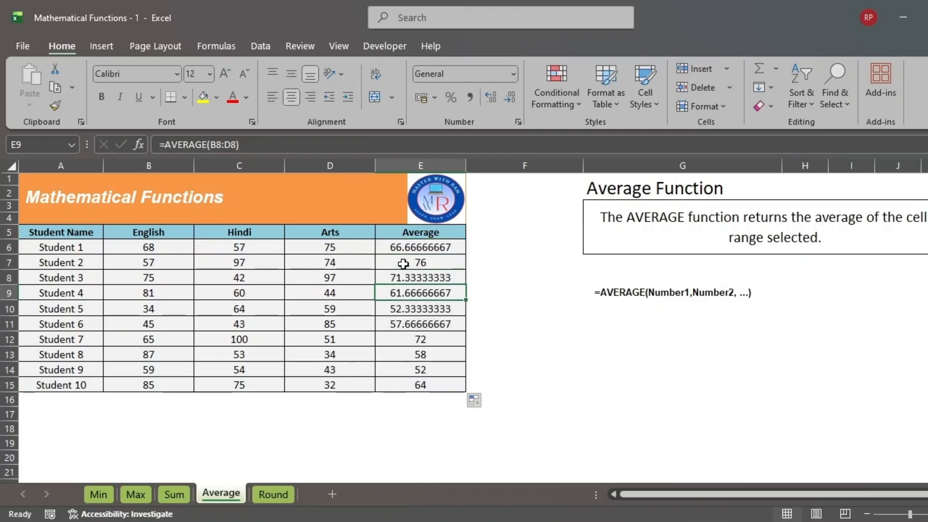
{"action": "key", "text": "Up"}
{"action": "key", "text": "Up"}
{"action": "key", "text": "Up"}
{"action": "key", "text": "Up"}
{"action": "key", "text": "Up"}
{"action": "key", "text": "Up"}
{"action": "key", "text": "Up"}
{"action": "key", "text": "Up"}
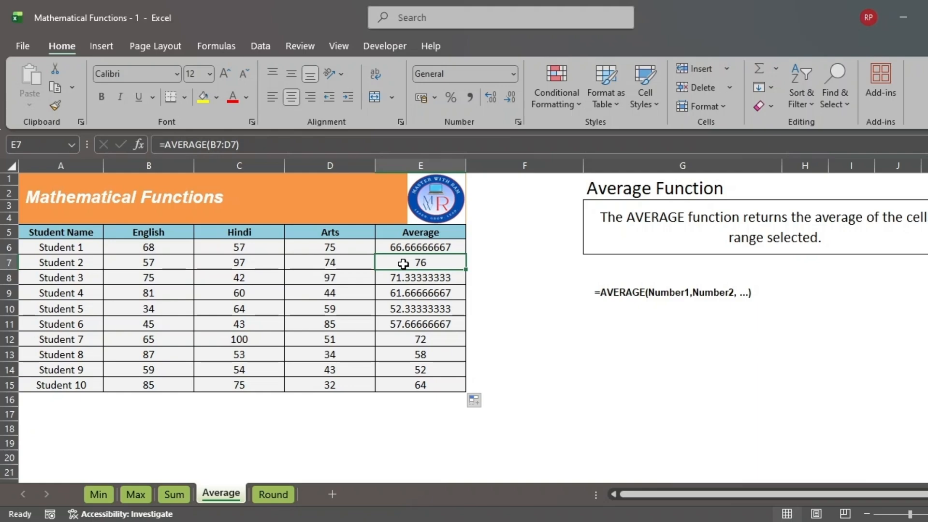
- Compare the maximum values in row 16 of the Max sheet with the first two students' averages on the Average sheet
{"action": "left_click", "coordinate": [136, 493]}
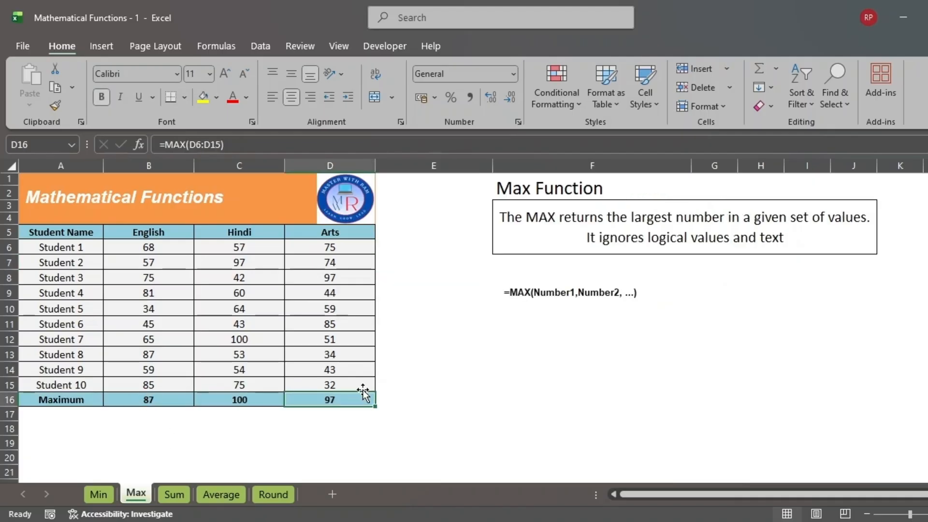
{"action": "left_click", "coordinate": [222, 398]}
{"action": "left_click", "coordinate": [144, 404]}
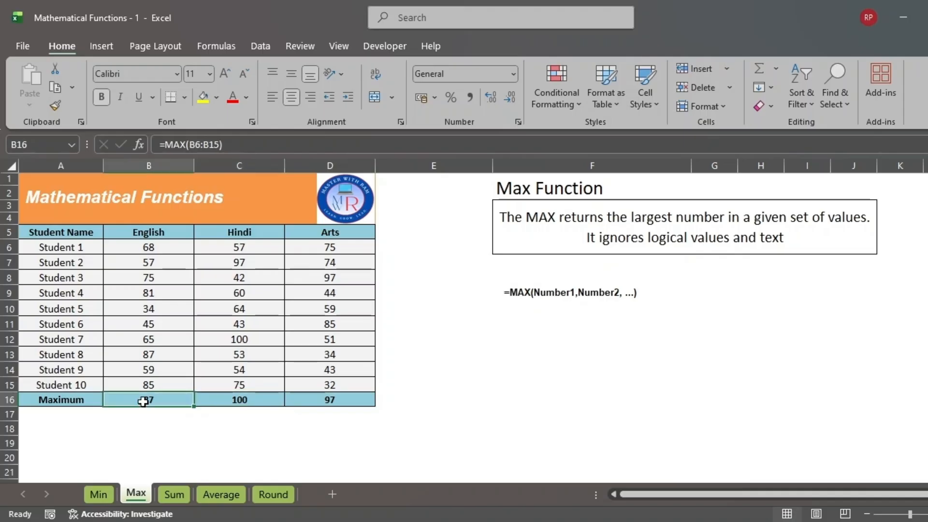
{"action": "left_click", "coordinate": [264, 402]}
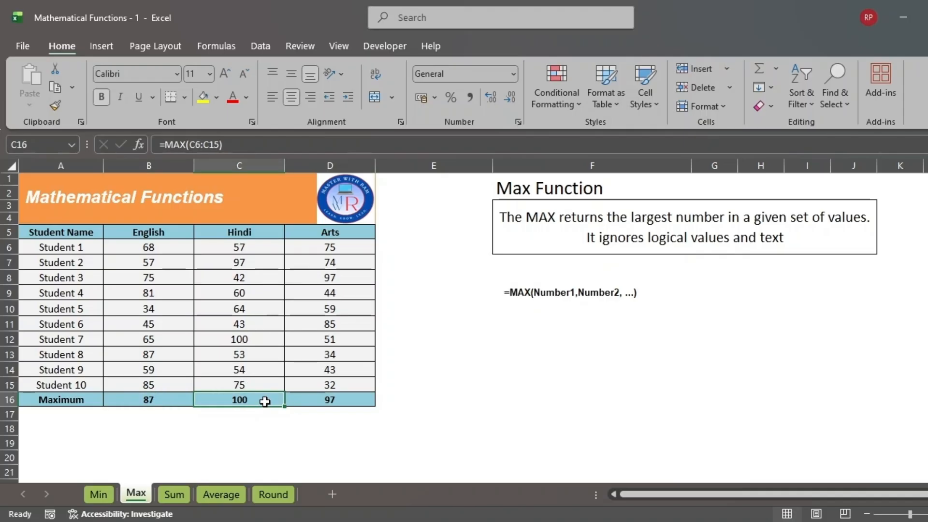
{"action": "left_click", "coordinate": [217, 500]}
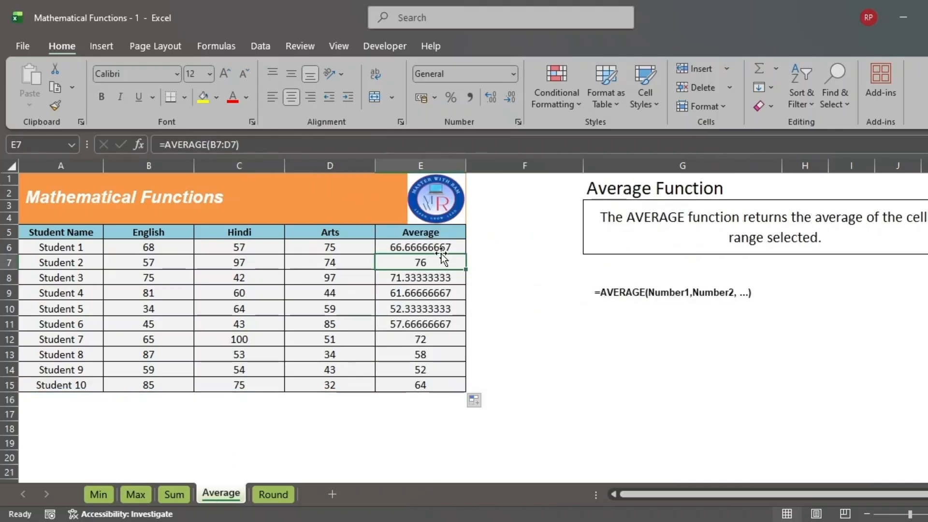
{"action": "left_click", "coordinate": [419, 247]}
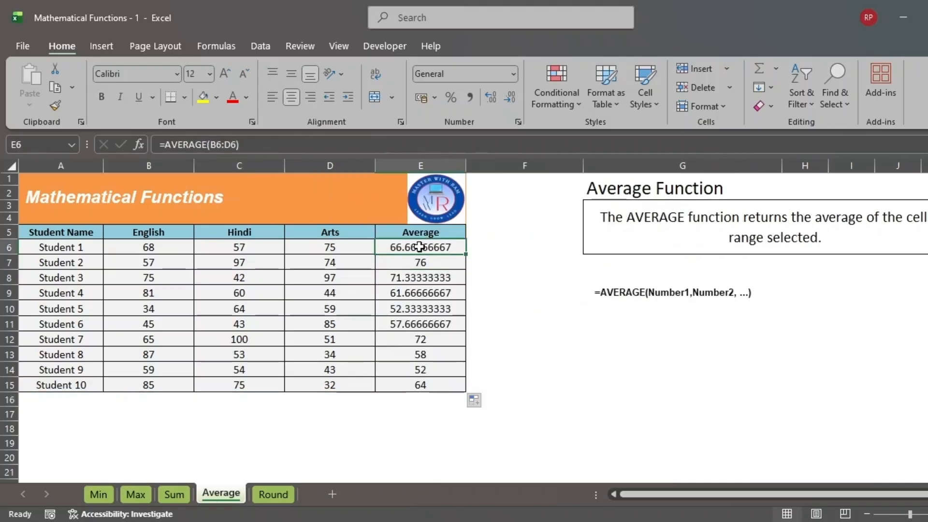
{"action": "key", "text": "Down"}
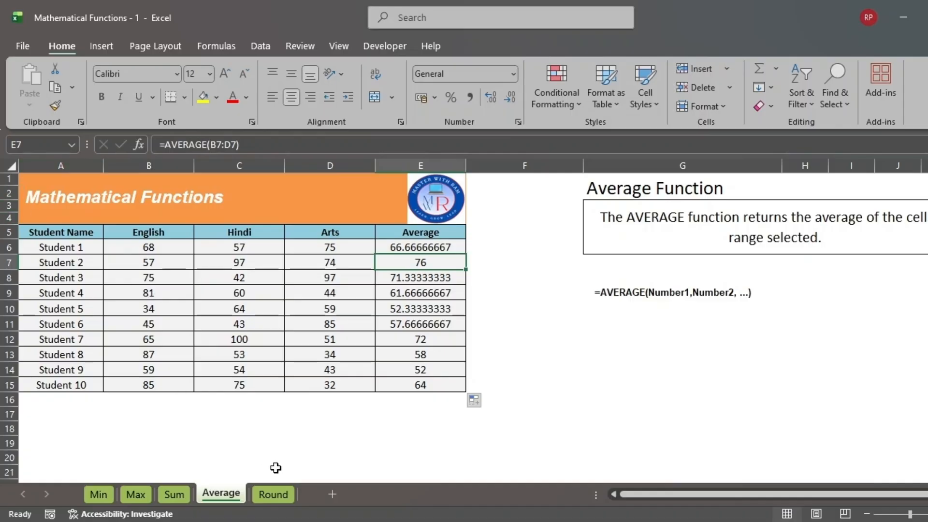
- On the Round sheet, round Student 1's average in F6 with =ROUND(E6,1) and fill the formula down to F15
{"action": "left_click", "coordinate": [272, 494]}
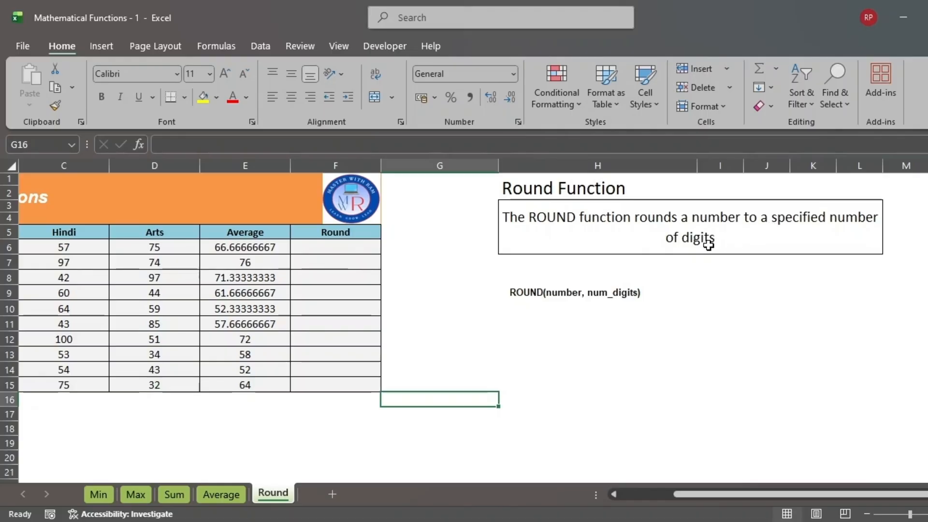
{"action": "left_click", "coordinate": [329, 248]}
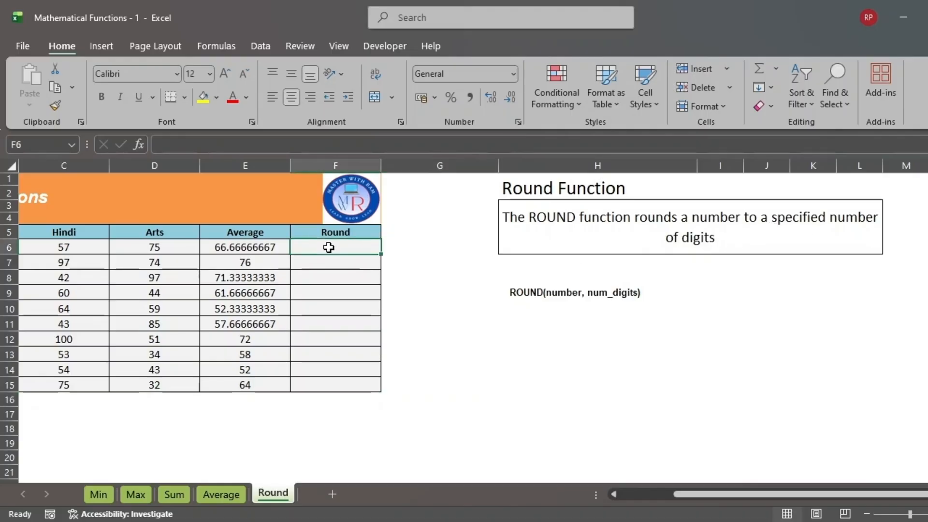
{"action": "type", "text": "=round("}
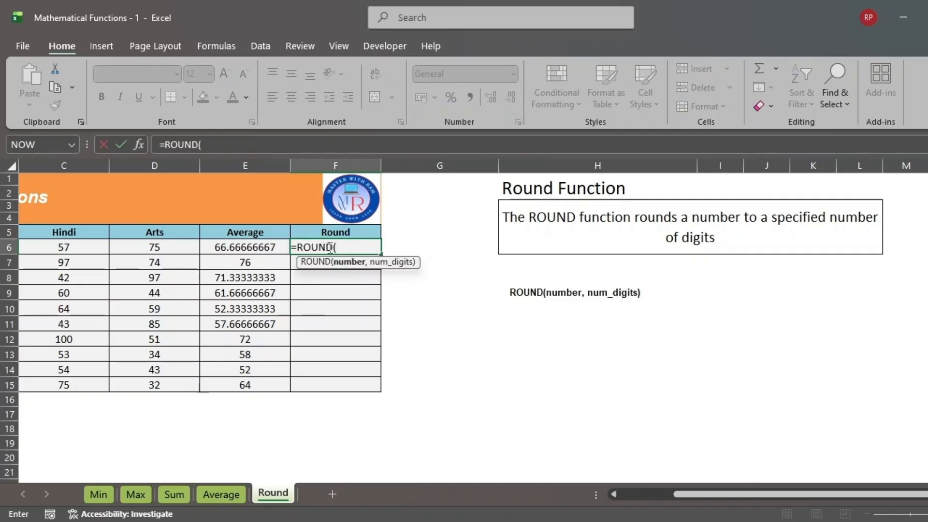
{"action": "left_click", "coordinate": [243, 245]}
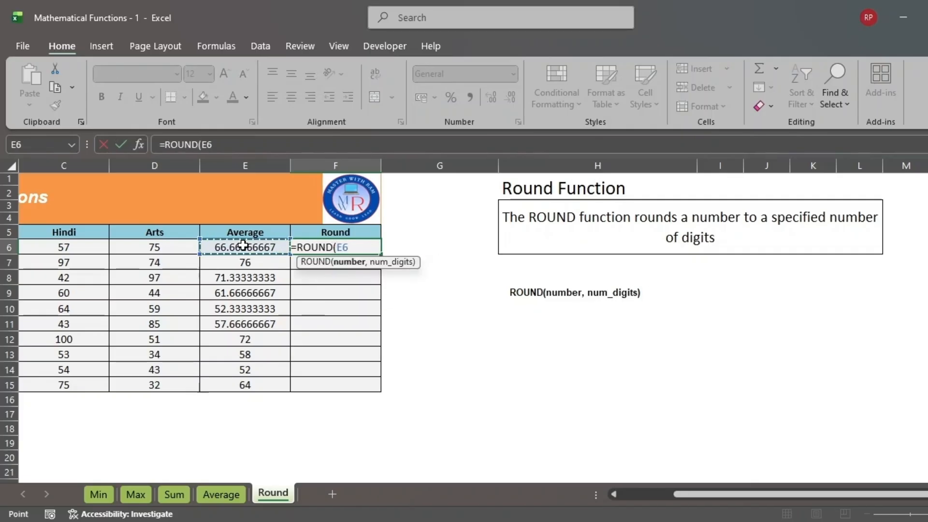
{"action": "type", "text": ","}
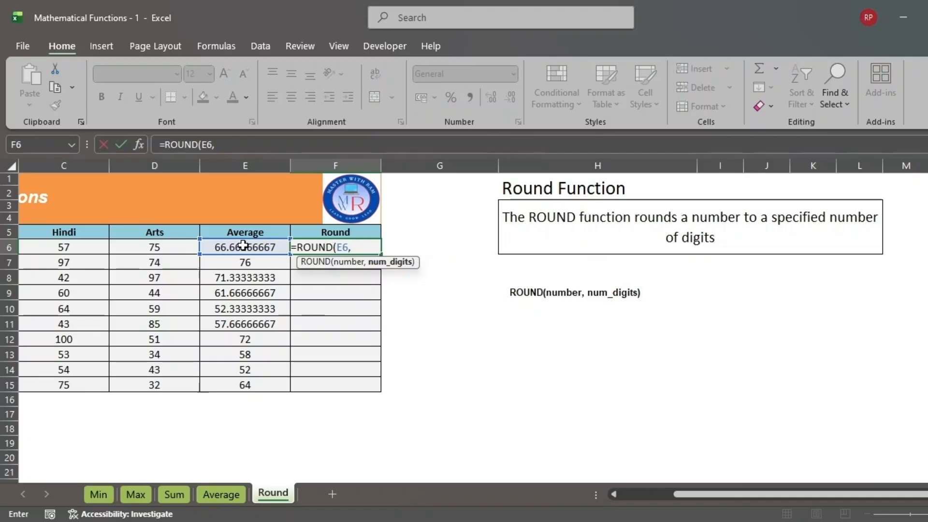
{"action": "type", "text": "1)"}
{"action": "key", "text": "Return"}
{"action": "left_click", "coordinate": [353, 247]}
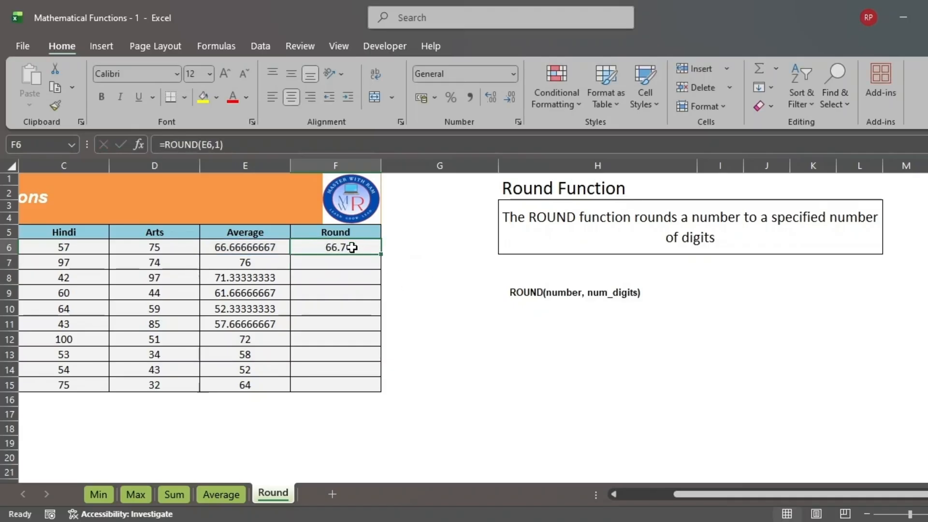
{"action": "double_click", "coordinate": [380, 255]}
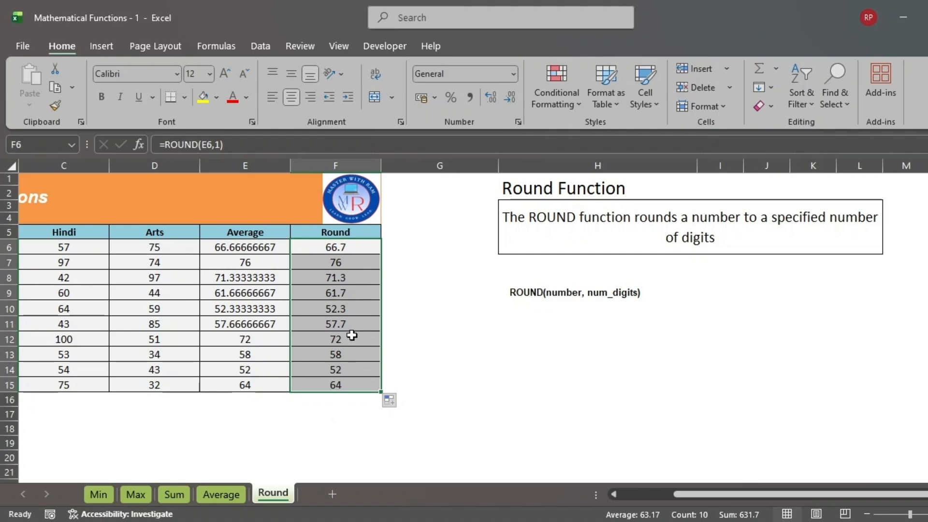
- Change the formula in F6 to =ROUND(E6,0) and fill it down to F15
{"action": "left_click", "coordinate": [354, 248]}
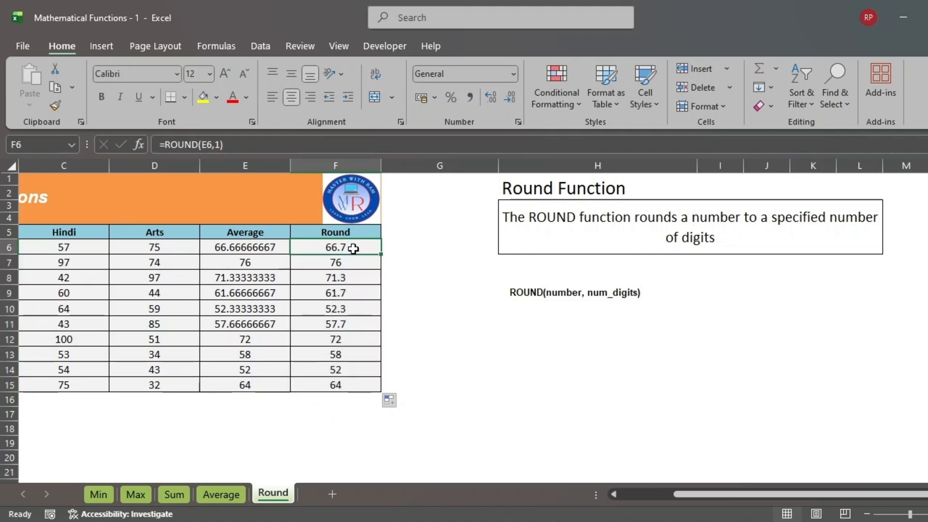
{"action": "left_click", "coordinate": [220, 145]}
{"action": "key", "text": "BackSpace"}
{"action": "type", "text": "0"}
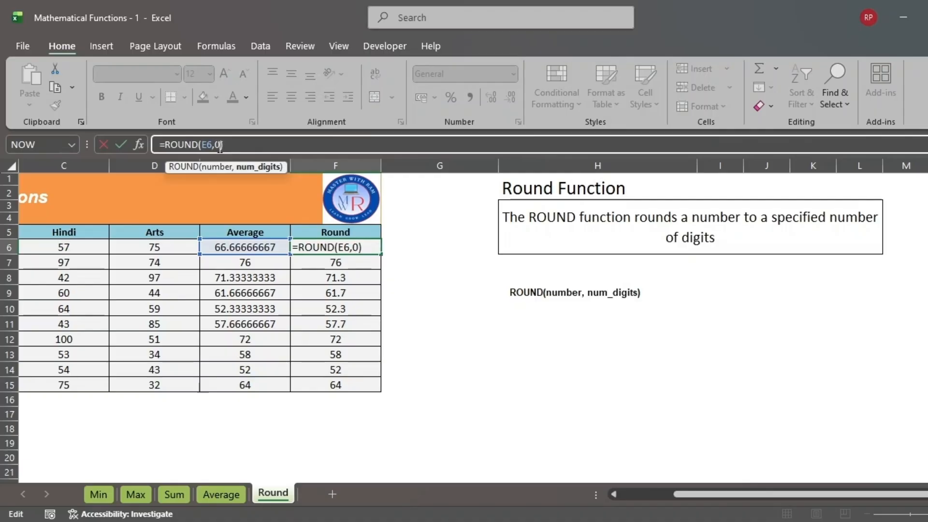
{"action": "key", "text": "Return"}
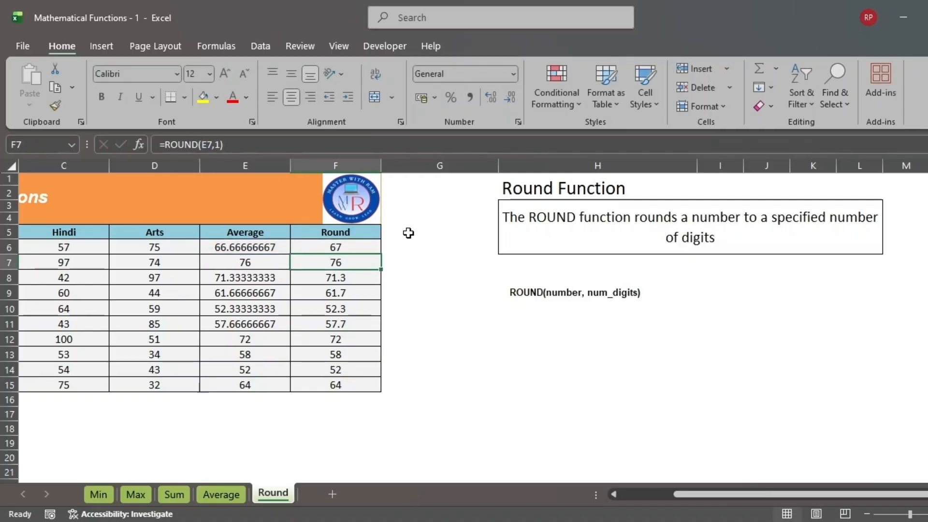
{"action": "left_click", "coordinate": [349, 248]}
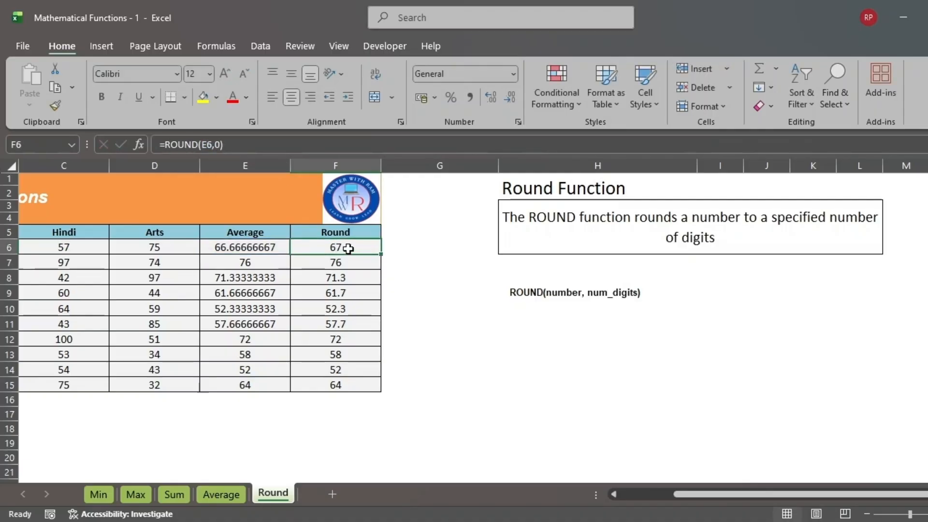
{"action": "double_click", "coordinate": [381, 254]}
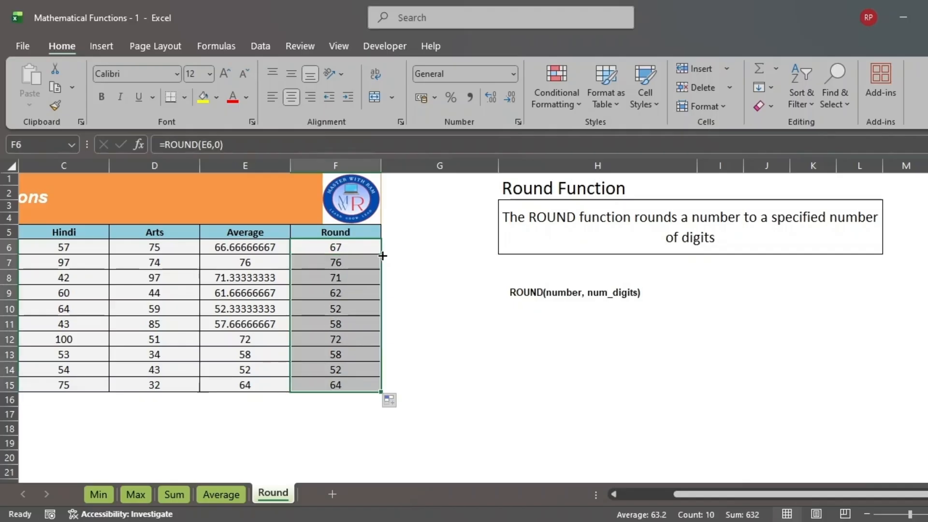
- Compare Student 1's average in E6 with its rounded value in F6, and check Student 3's rounded value in F8
{"action": "left_click", "coordinate": [253, 247]}
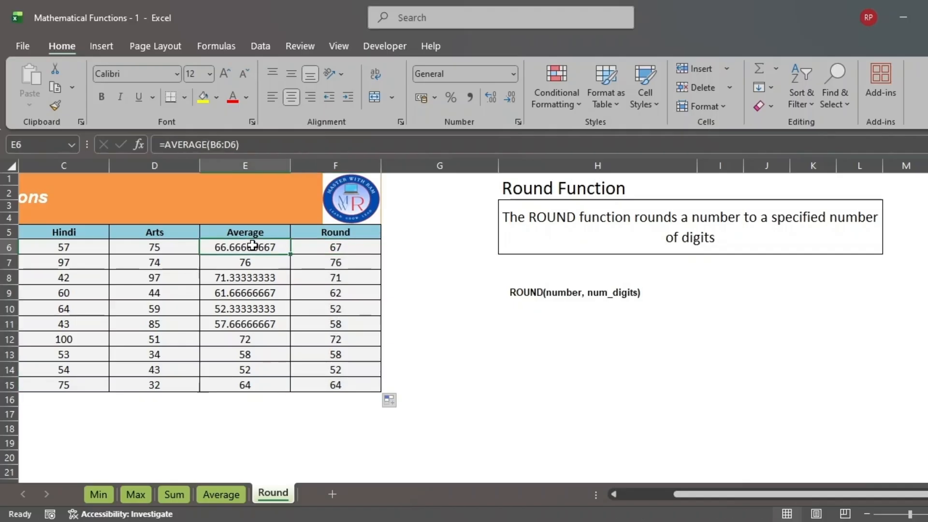
{"action": "left_click", "coordinate": [349, 249]}
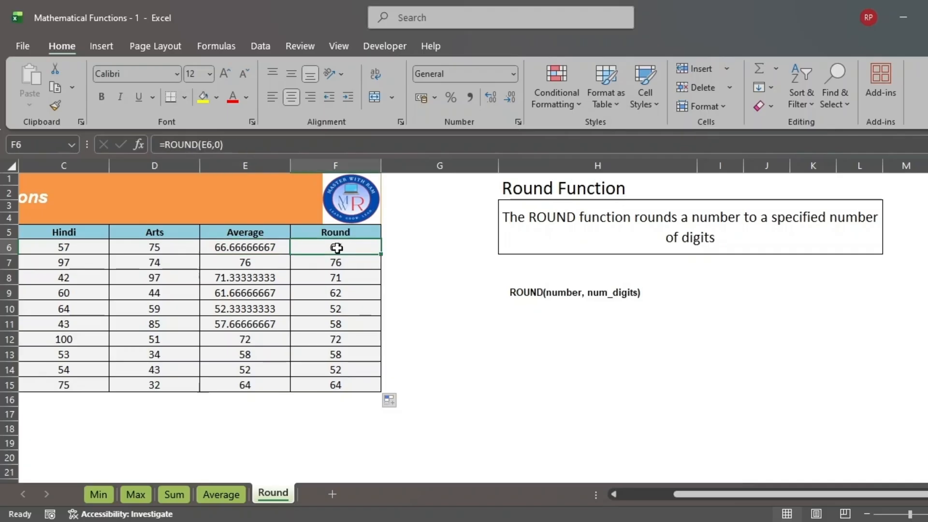
{"action": "left_click", "coordinate": [320, 282]}
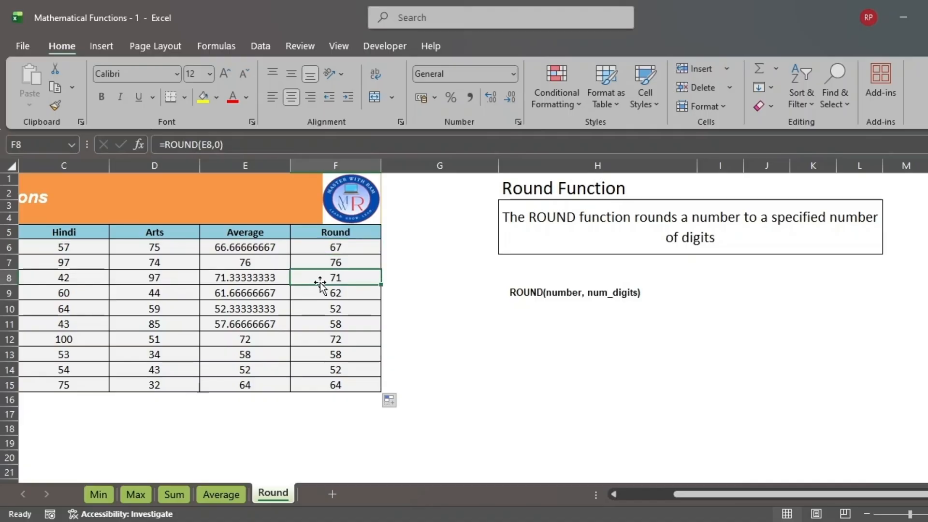